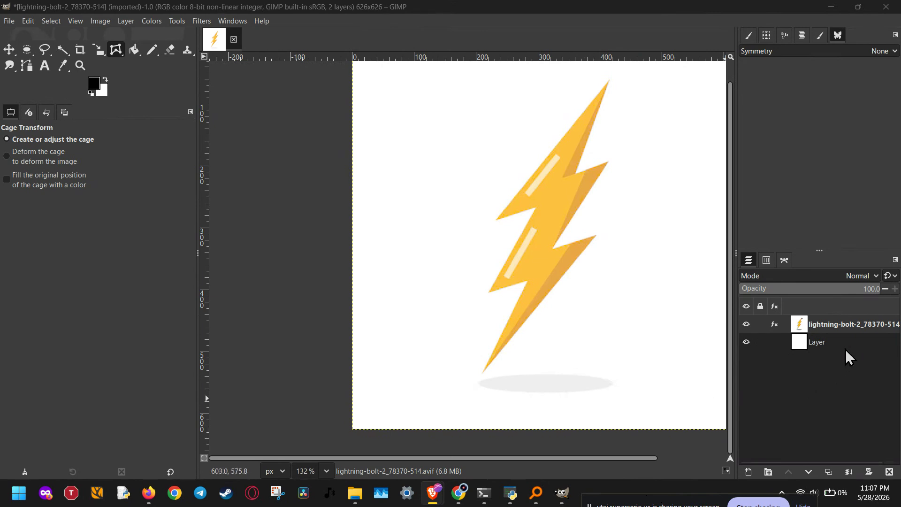
Step: Select the lightning-bolt-2_78370-514 layer and activate the Cage Transform tool
click(826, 325)
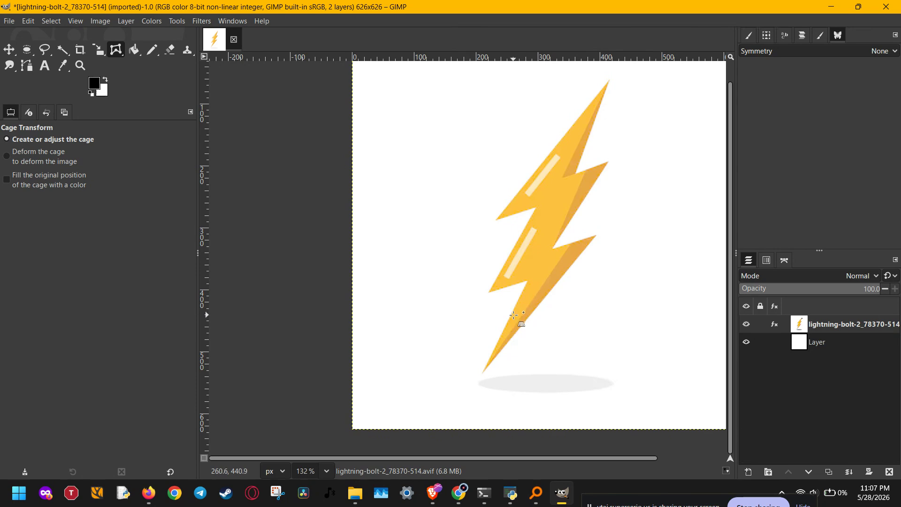
scroll(513, 314, up, 2)
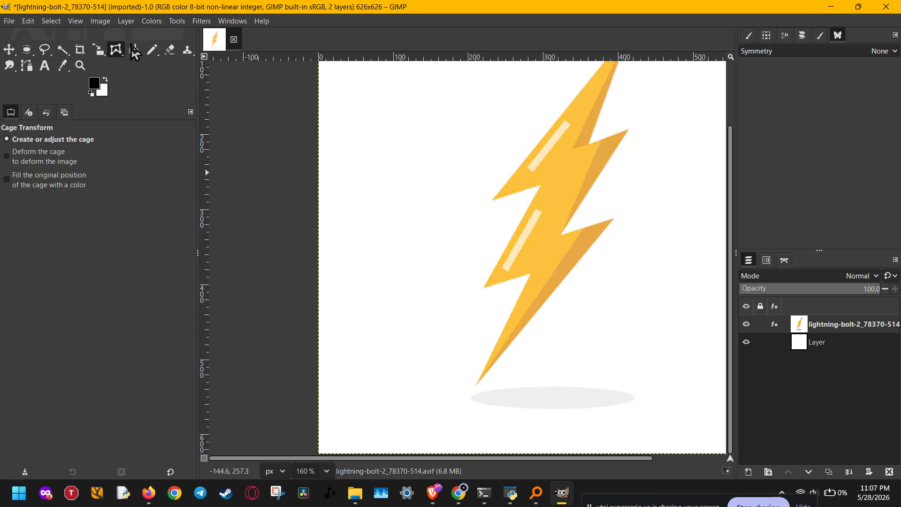
click(173, 22)
mouse_move(193, 59)
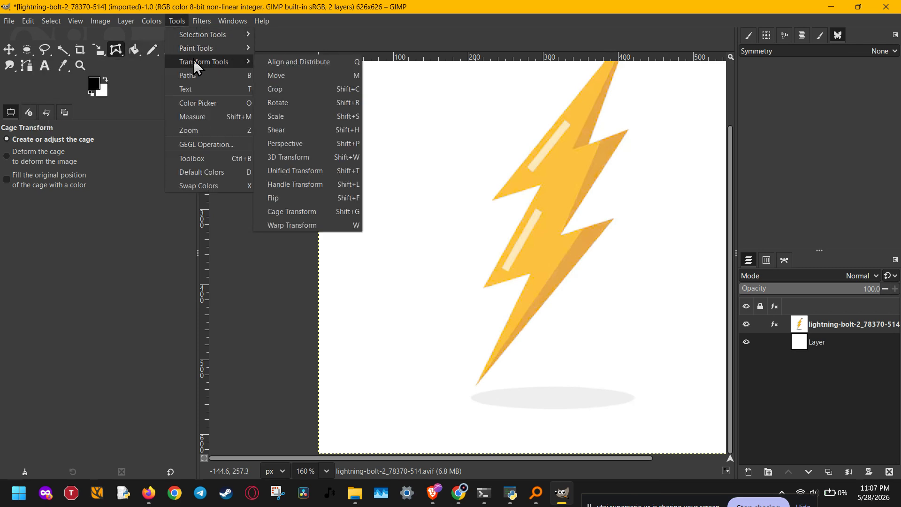
click(275, 212)
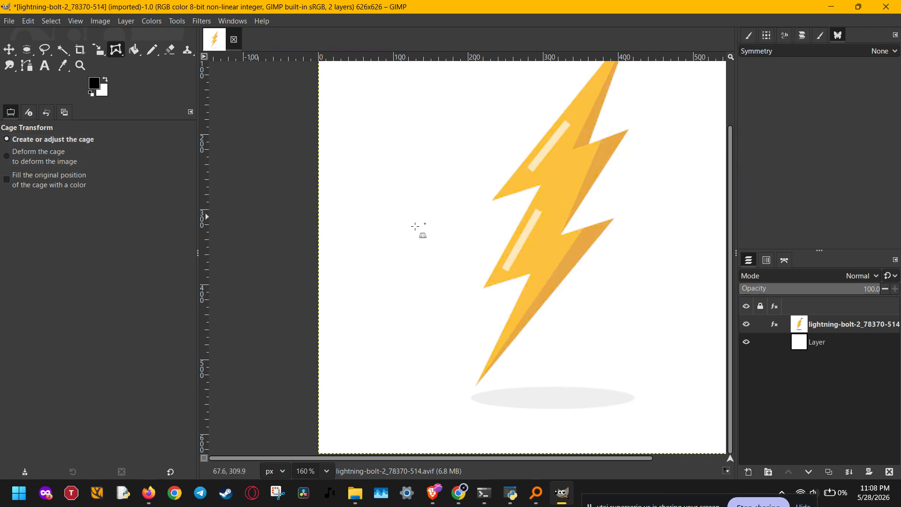
Step: Start a cage at the bolt's lower-left notch, placing points down the bottom spike's left edge and around its tip
click(524, 281)
click(511, 307)
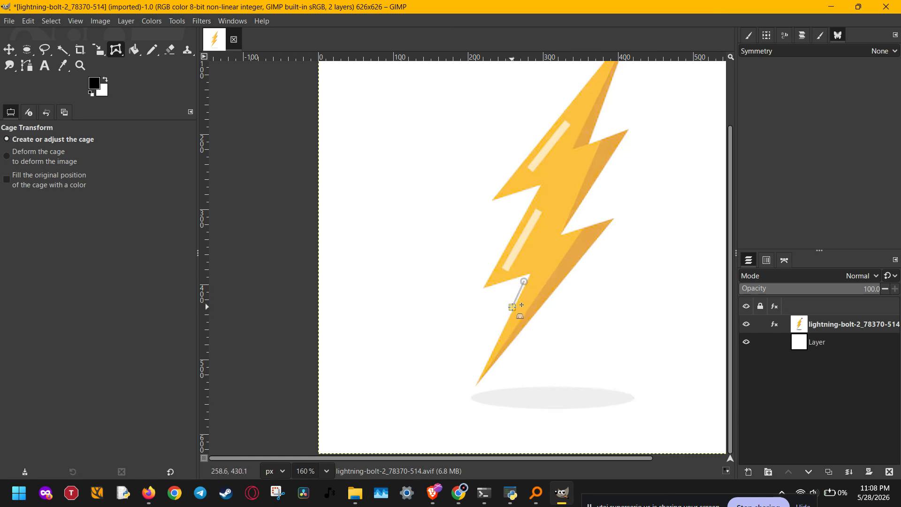
click(497, 336)
click(479, 372)
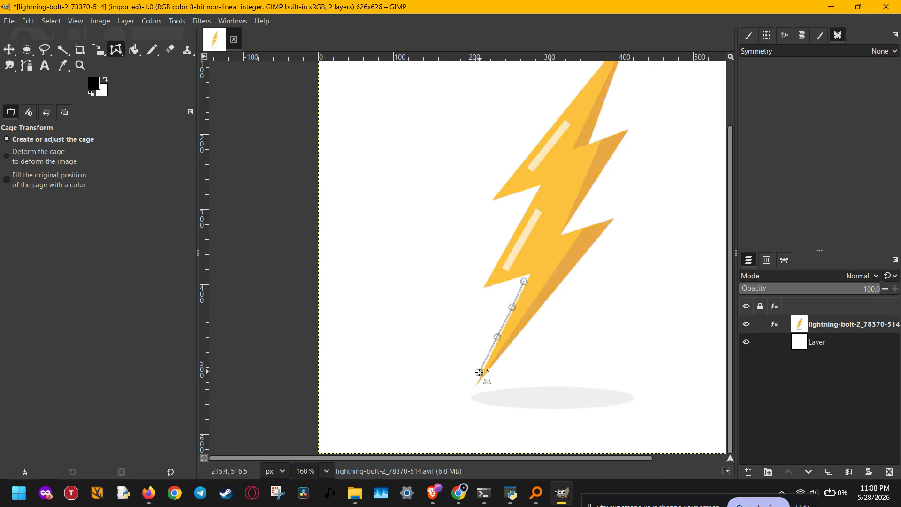
click(472, 388)
click(481, 390)
Step: Continue the cage with points up the right edge of the bottom spike to the bolt's lower-right point
click(503, 360)
click(529, 334)
click(540, 318)
click(557, 298)
click(574, 274)
click(587, 257)
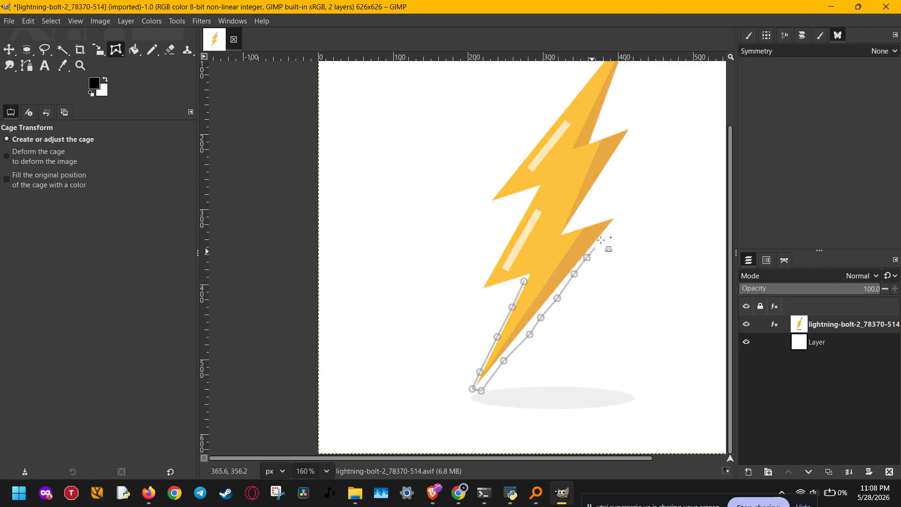
click(602, 235)
click(615, 222)
Step: Extend the cage around the lower-right point into the notch and up the middle segment's right edge to its tip
click(614, 210)
click(592, 219)
click(570, 228)
click(591, 198)
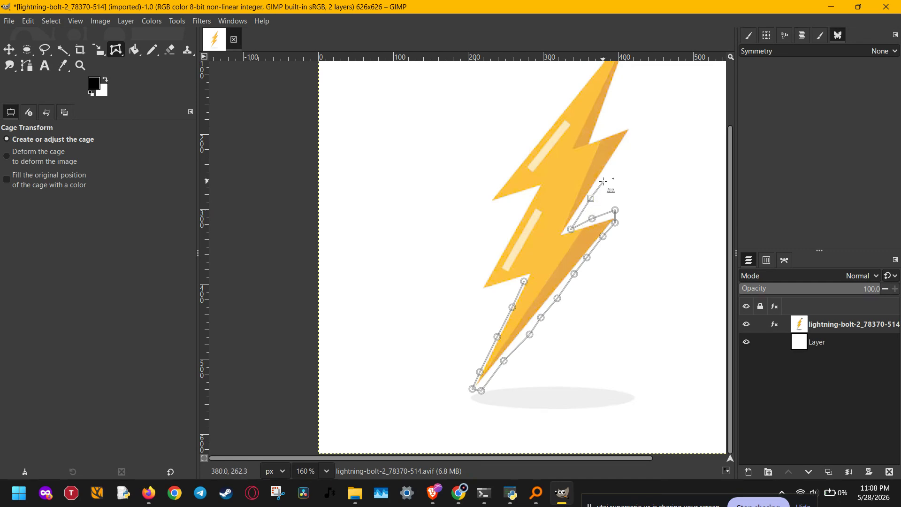
click(604, 181)
click(617, 164)
click(626, 145)
click(637, 123)
Step: Run the cage from the middle segment's right tip across the bolt's body to the upper-left notch
click(620, 124)
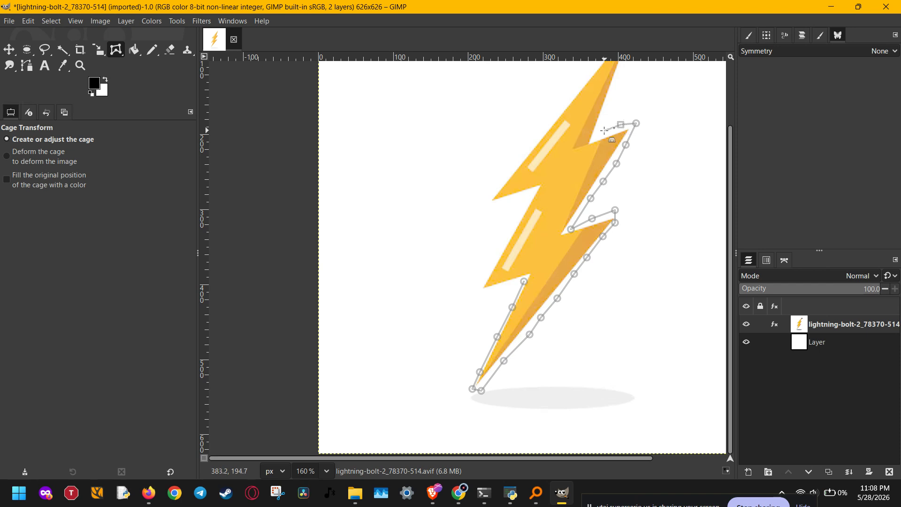
click(605, 130)
click(593, 138)
click(553, 165)
click(533, 184)
Step: Trace the cage down the middle segment's left edge, around the lower-left point, and close it at the first point
click(526, 202)
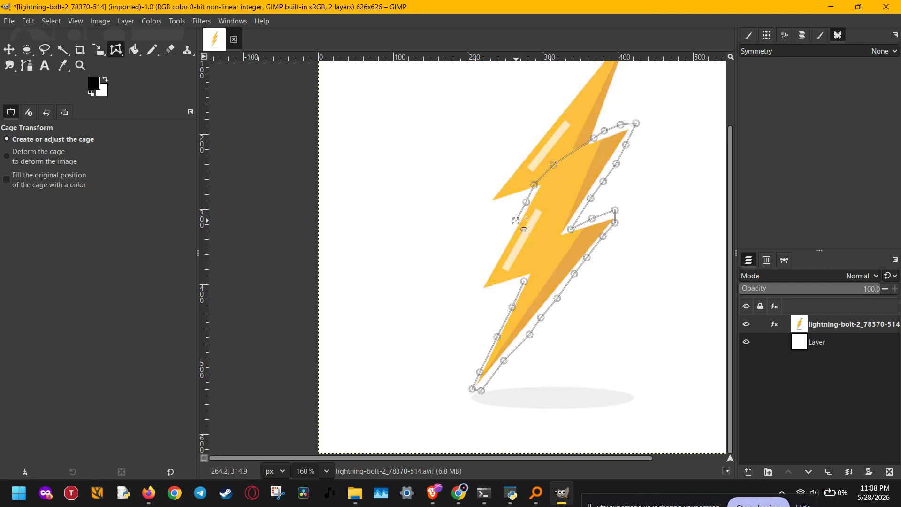
click(516, 220)
click(504, 240)
click(494, 259)
click(482, 279)
click(495, 293)
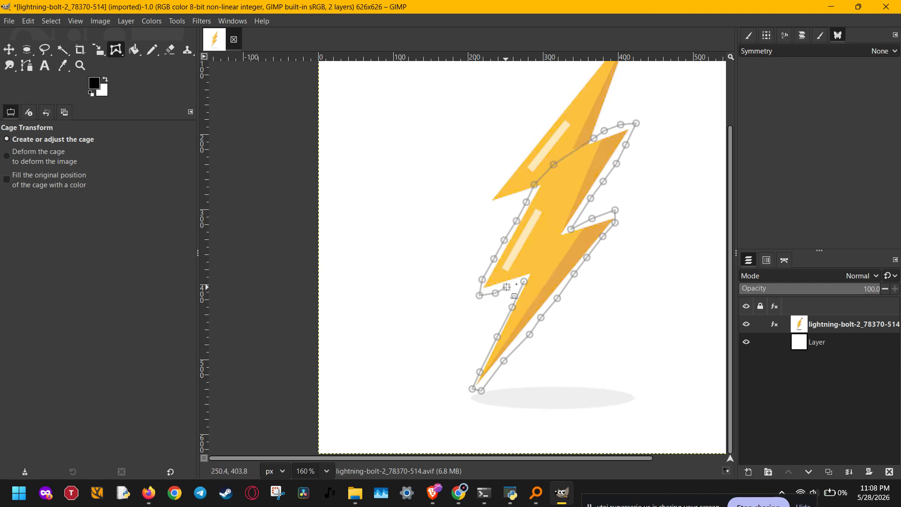
click(506, 286)
click(524, 282)
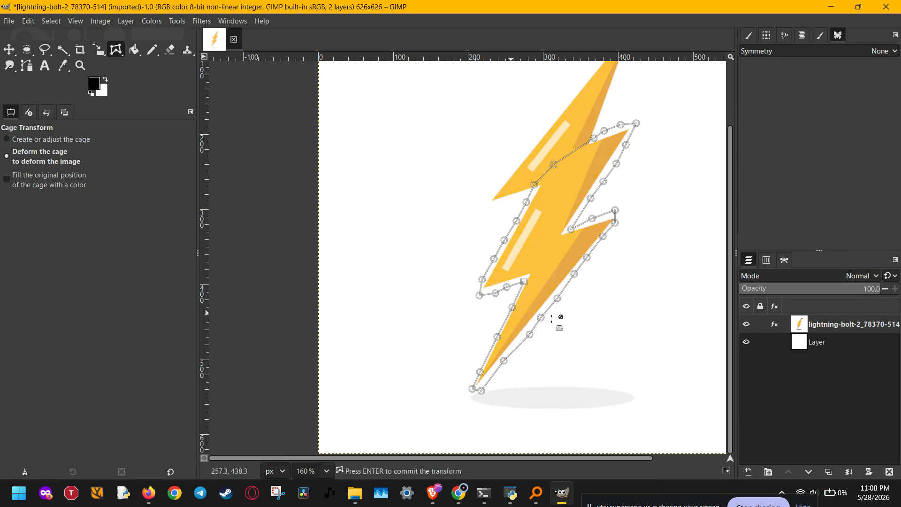
Step: Deform the bolt by moving the cage points on its lower right edge inward and pulling the lower-right tip outward
scroll(551, 319, up, 3)
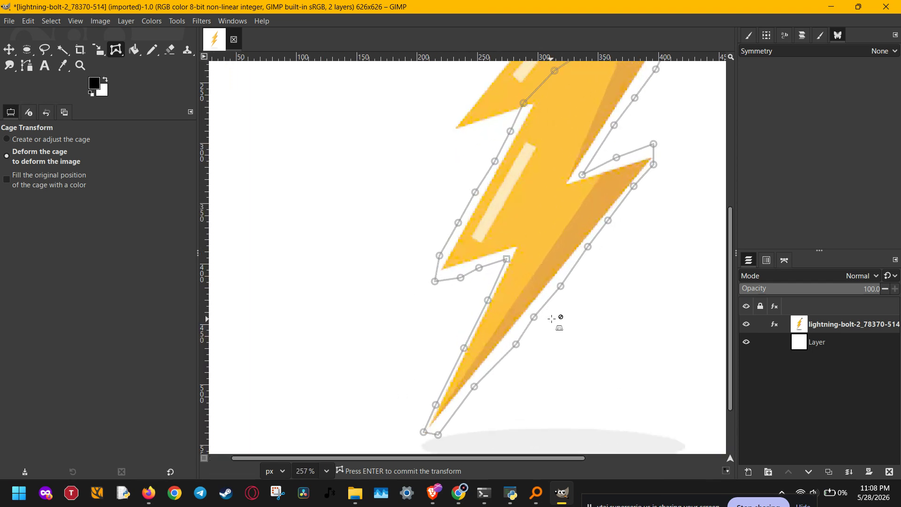
scroll(529, 350, down, 3)
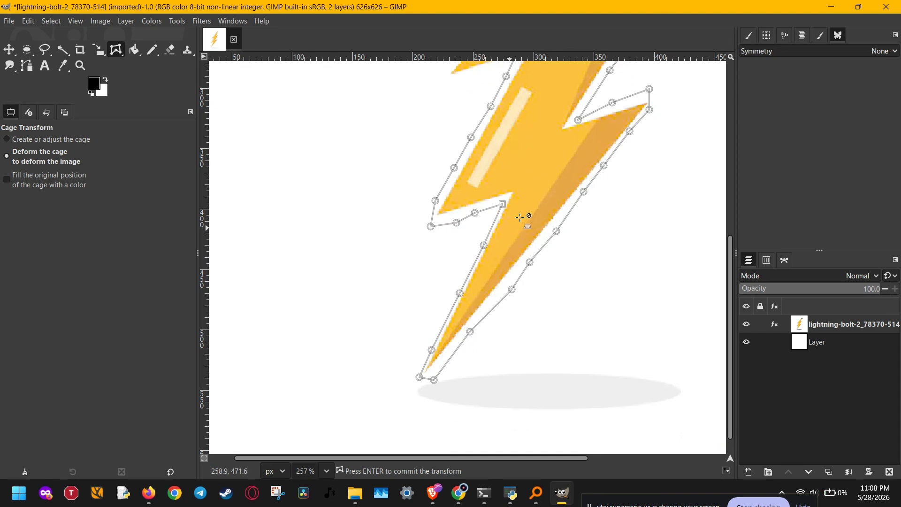
drag(526, 215, 482, 252)
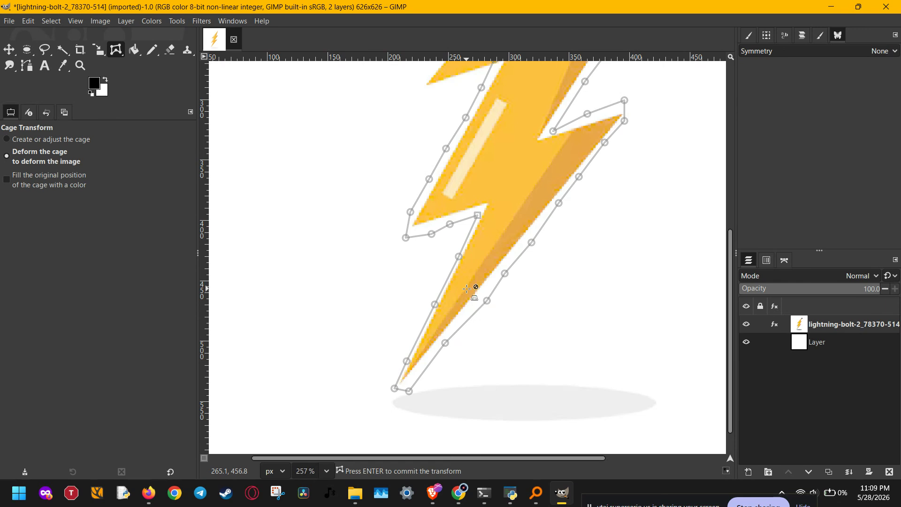
drag(487, 300, 483, 277)
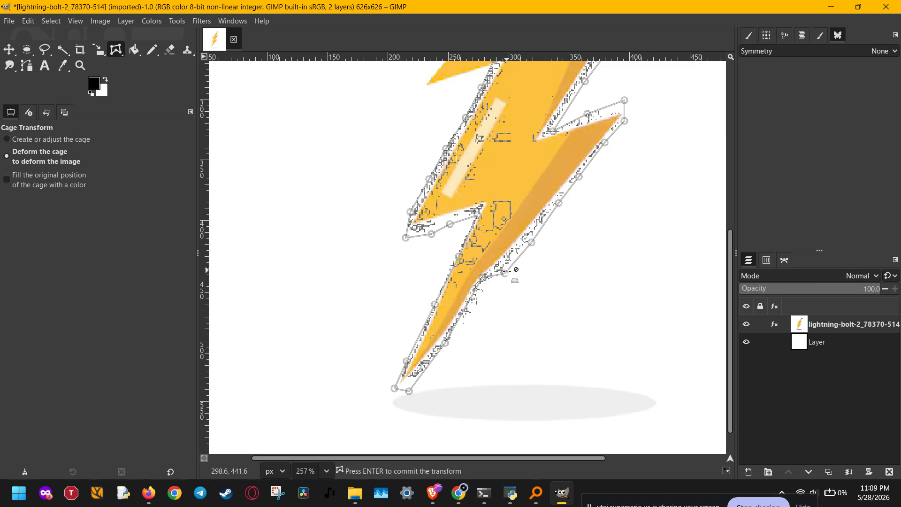
drag(505, 273, 533, 199)
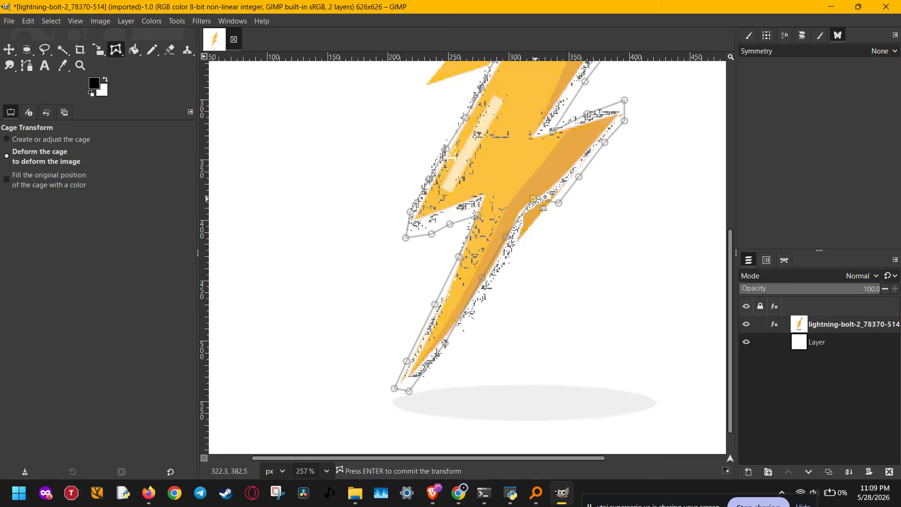
drag(559, 203, 575, 164)
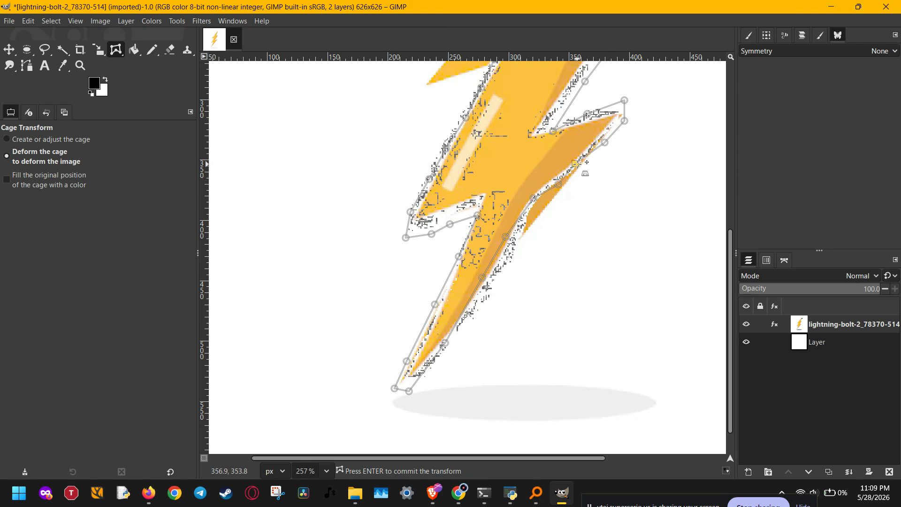
drag(624, 120, 640, 93)
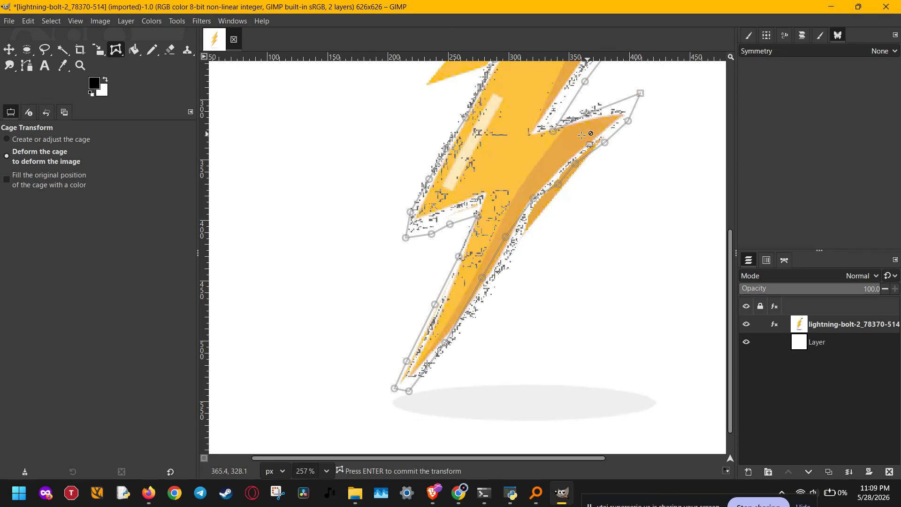
Step: Curve the bolt's lower-left point by moving its underside cage point up into the body and its tip points outward
scroll(507, 155, up, 3)
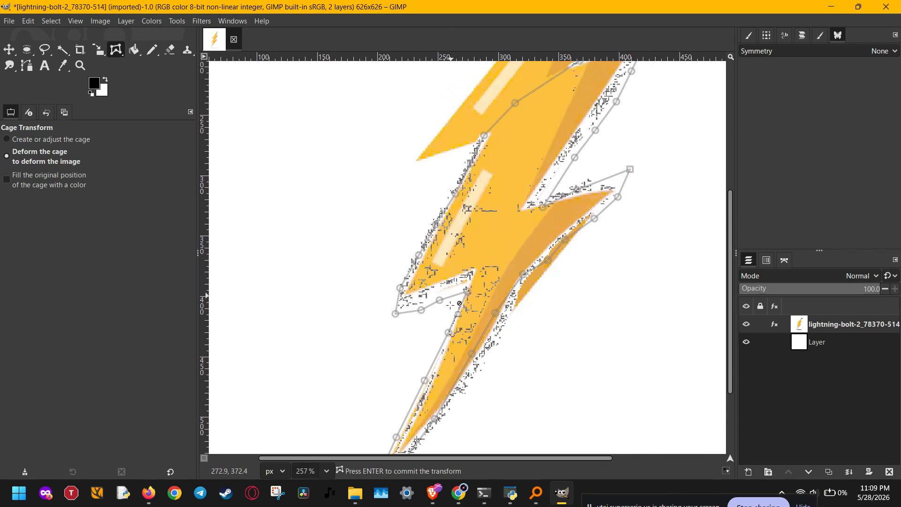
mouse_move(450, 306)
mouse_down()
mouse_move(469, 269)
mouse_move(463, 295)
mouse_up()
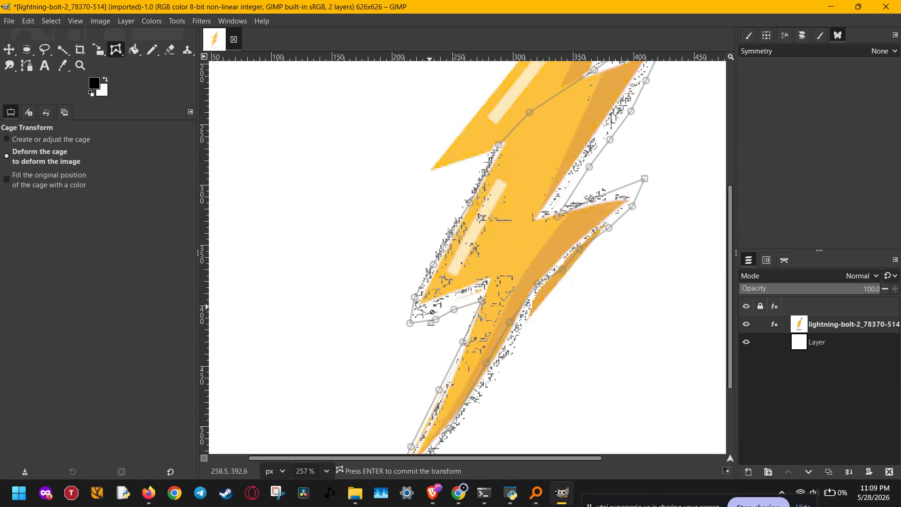
drag(435, 319, 455, 288)
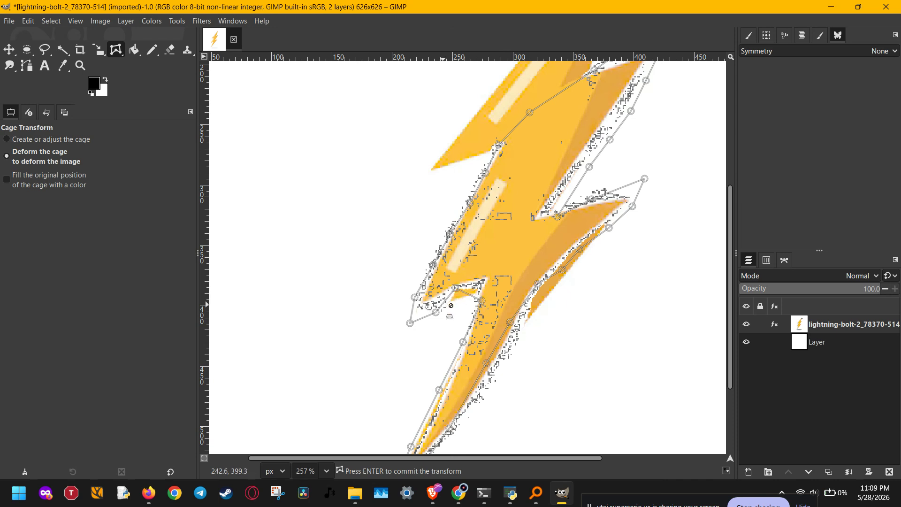
drag(436, 312, 409, 333)
drag(414, 296, 407, 301)
click(433, 264)
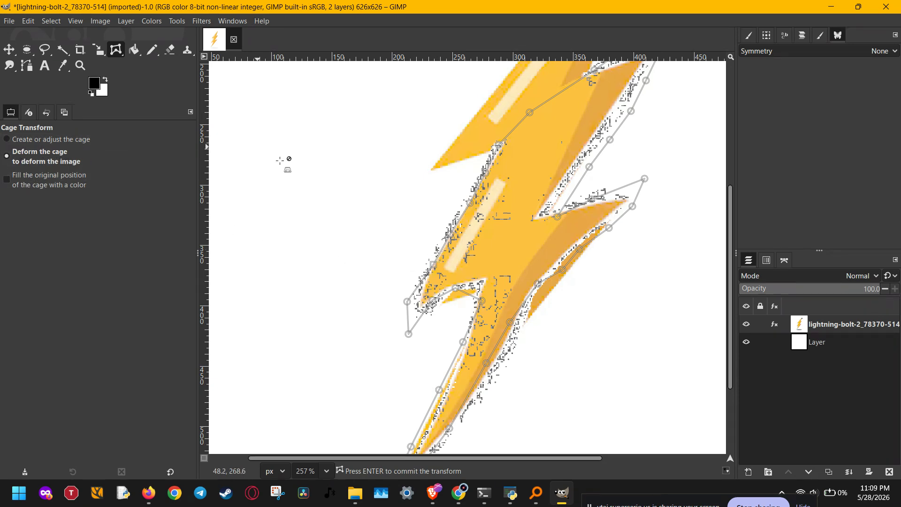
Step: Commit the cage transform and refresh the canvas by hiding and reshowing the lightning bolt layer
ctrl+scroll(406, 255, down, 3)
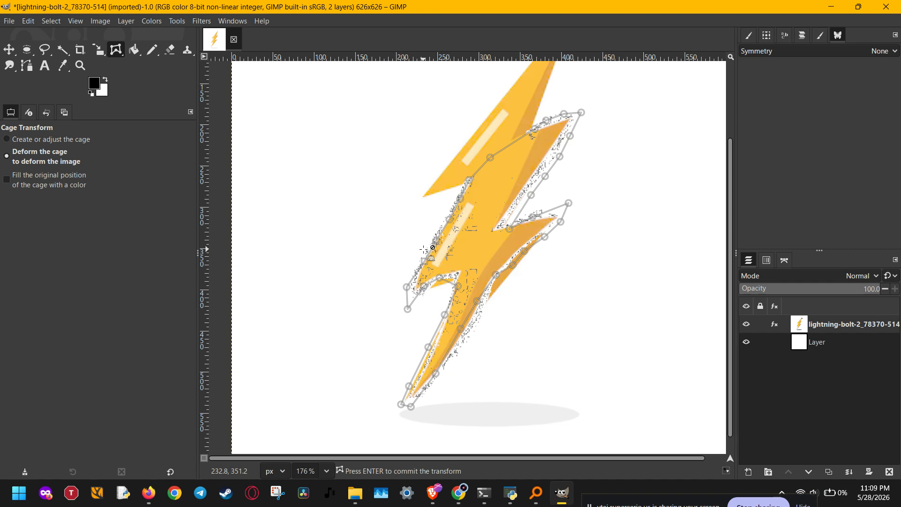
key(Return)
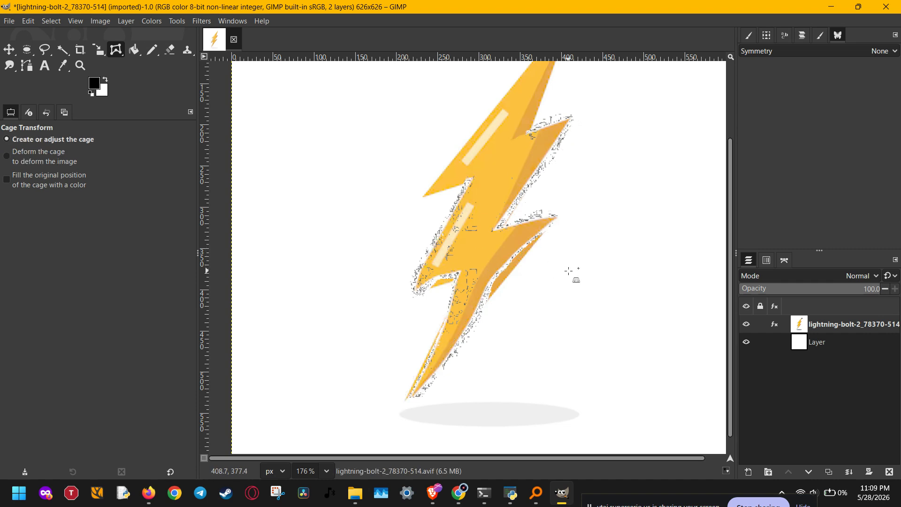
click(746, 324)
click(746, 324)
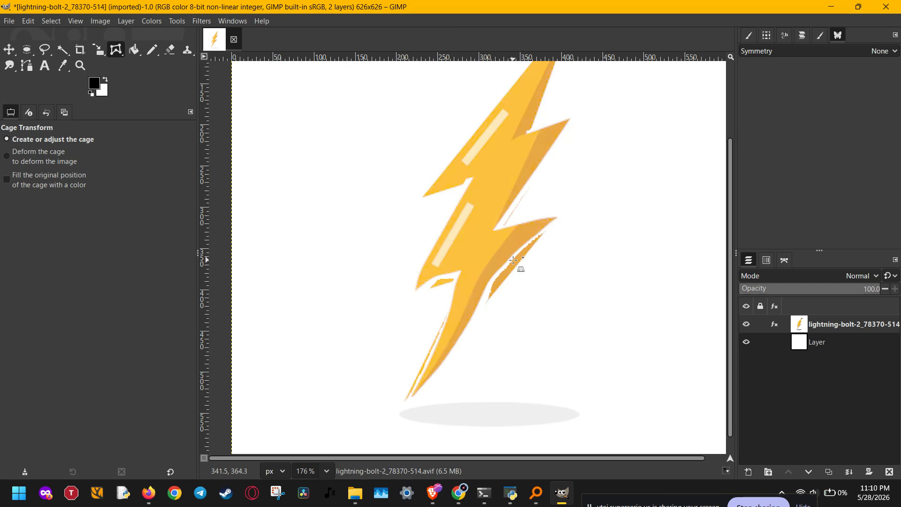
Step: Erase the leftover fragments beside the bolt's lower right edge, lower-left notch and bottom spike with the size 30 Eraser
key(shift+e)
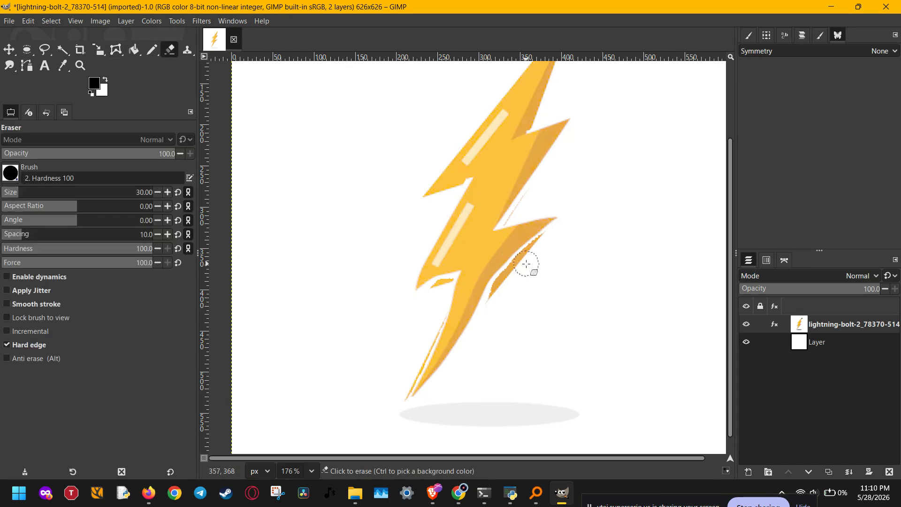
scroll(525, 275, up, 2)
scroll(523, 289, down, 3)
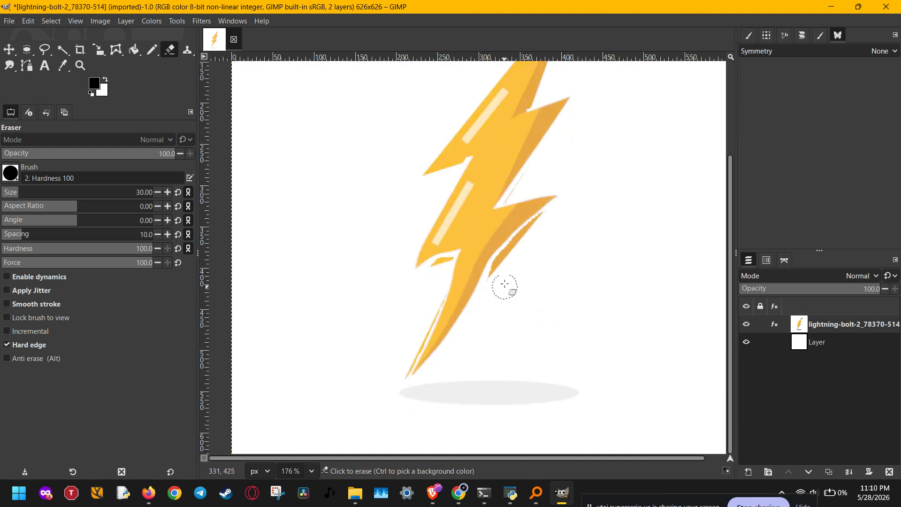
click(494, 274)
mouse_move(522, 248)
mouse_down()
mouse_move(548, 224)
mouse_move(519, 244)
mouse_move(557, 215)
mouse_up()
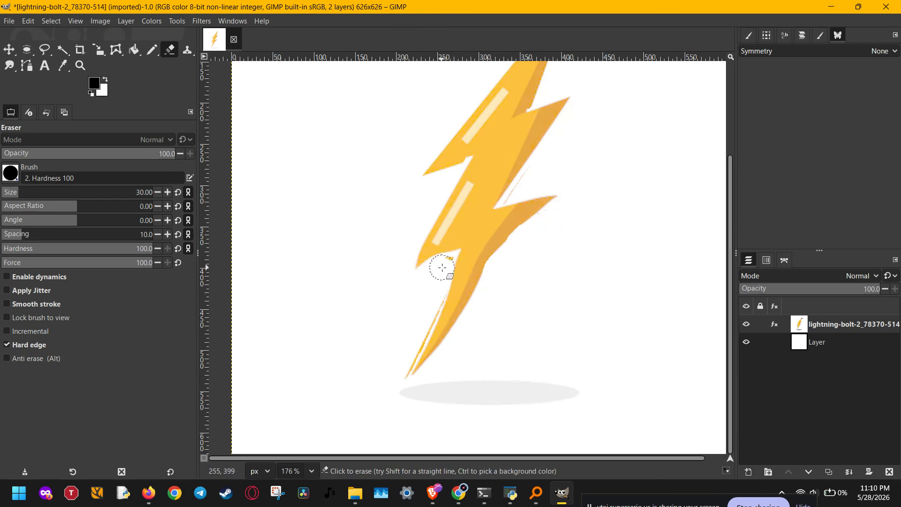
drag(443, 266, 407, 353)
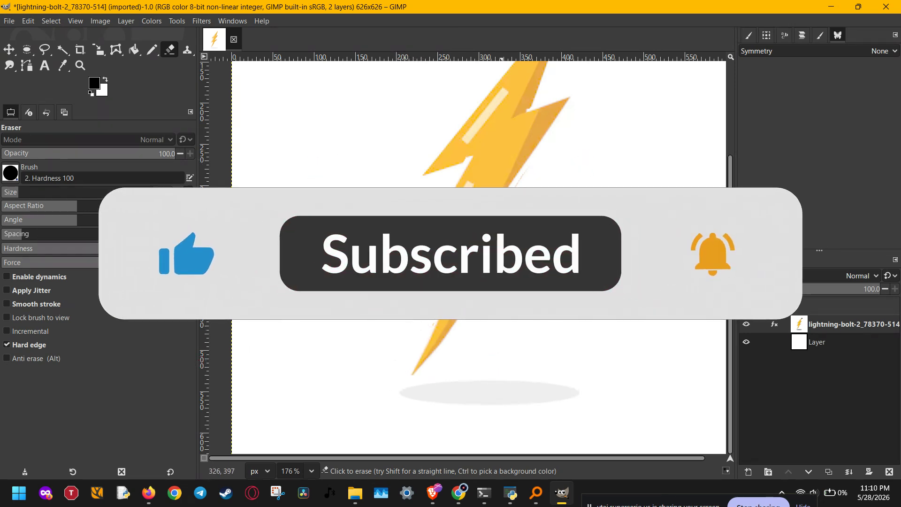